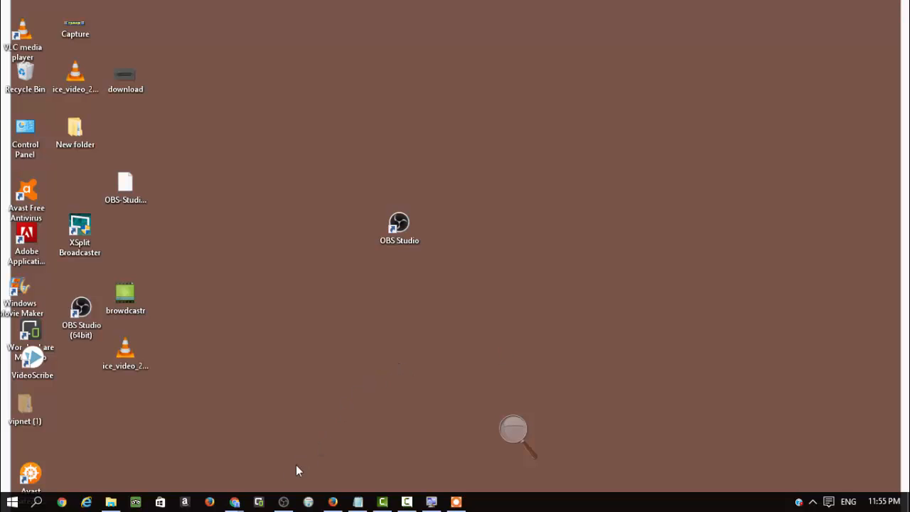
# - Switch to Chrome, search Google for "obs" in a new tab and open the Open Broadcaster Software home page
pyautogui.moveTo(235, 501)
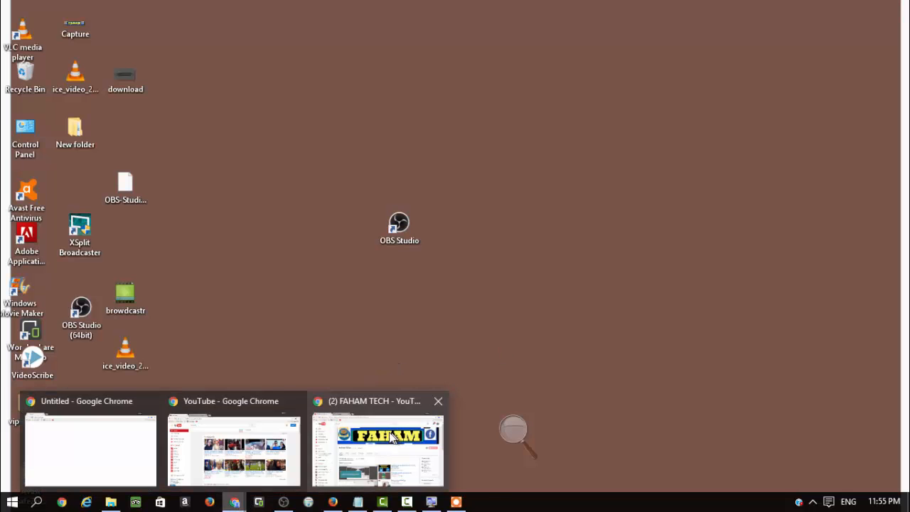
pyautogui.click(391, 437)
pyautogui.click(282, 11)
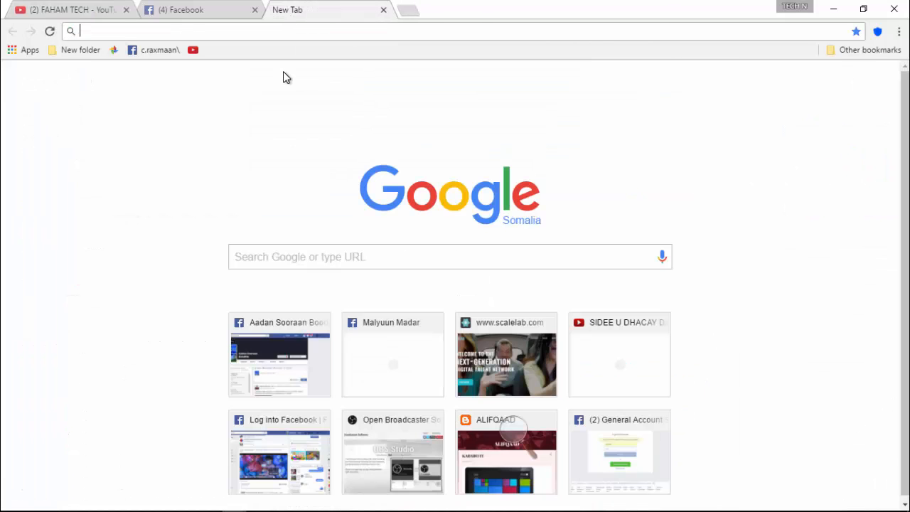
pyautogui.write('obsproject.com')
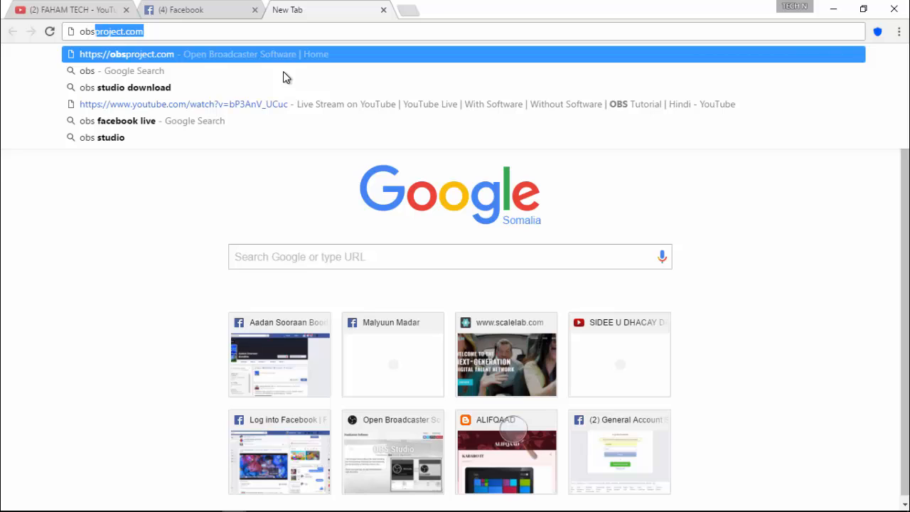
pyautogui.click(282, 71)
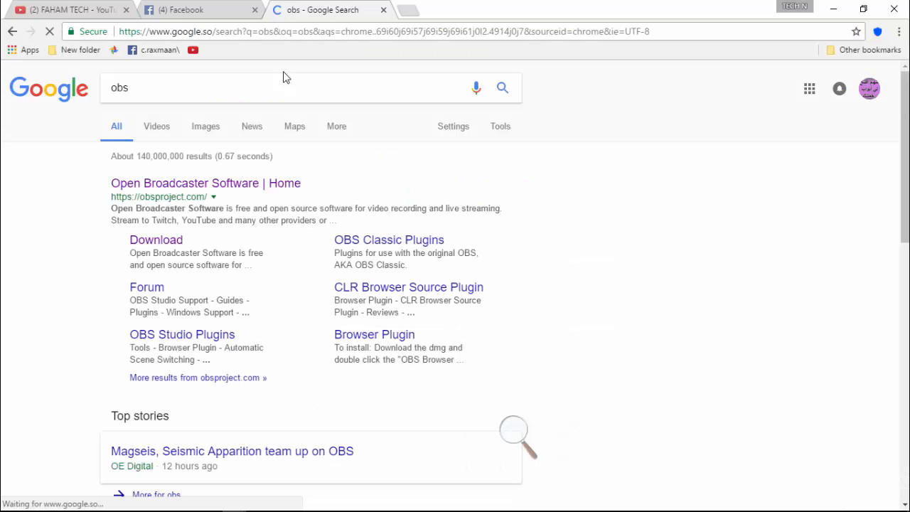
pyautogui.click(224, 186)
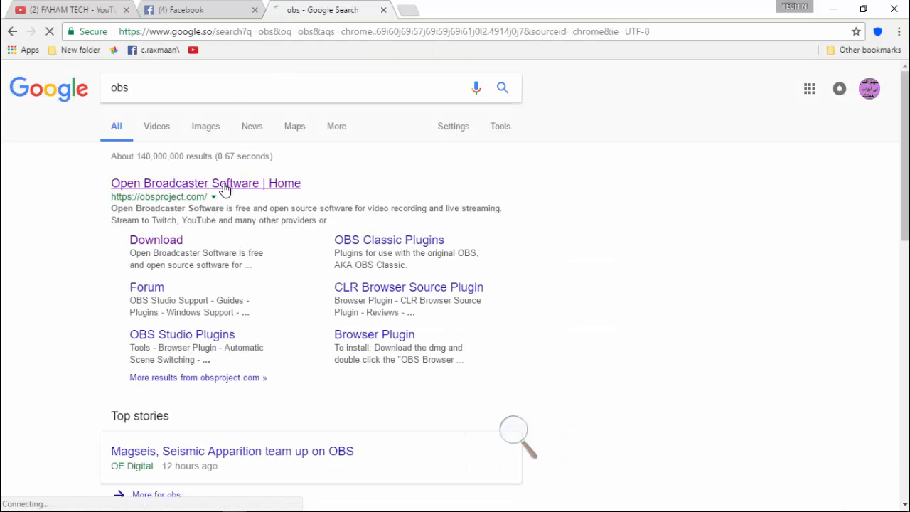
# - Show the OBS Studio download options for Windows, OSX and Linux
pyautogui.scroll(-3, 441, 244)
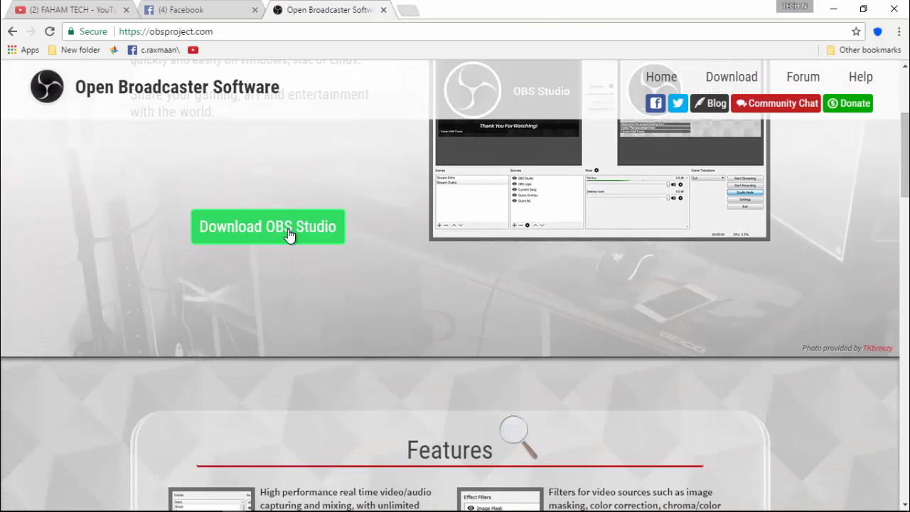
pyautogui.click(291, 236)
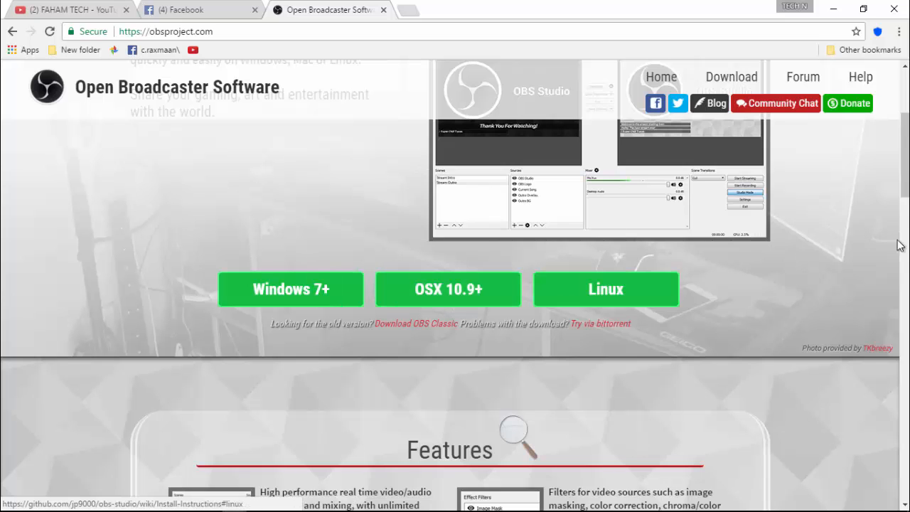
pyautogui.moveTo(904, 190); pyautogui.dragTo(904, 169)
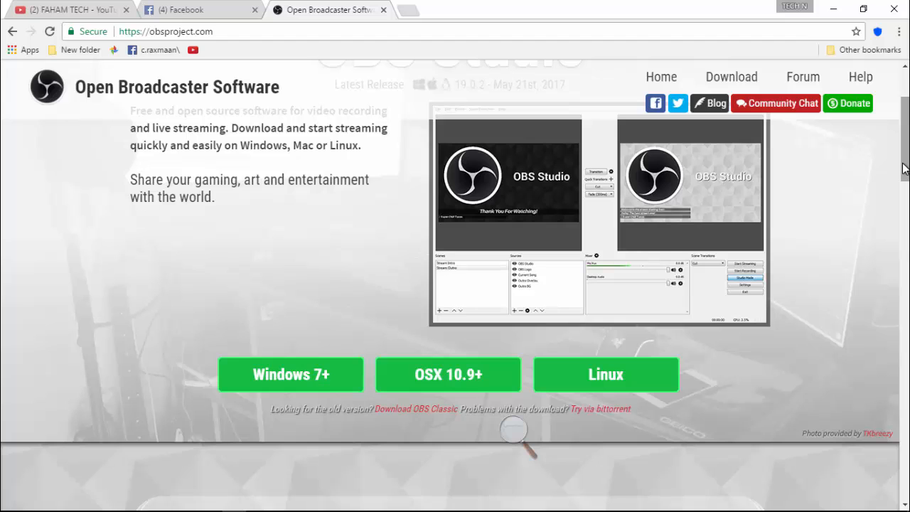
# - Minimise the browser and move the OBS Studio shortcut slightly on the desktop
pyautogui.click(836, 8)
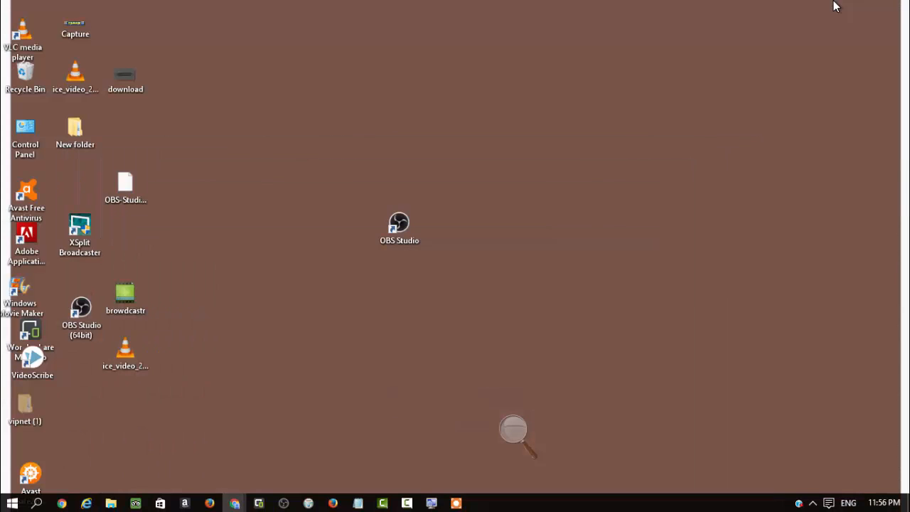
pyautogui.moveTo(411, 246); pyautogui.dragTo(414, 219)
pyautogui.click(478, 229)
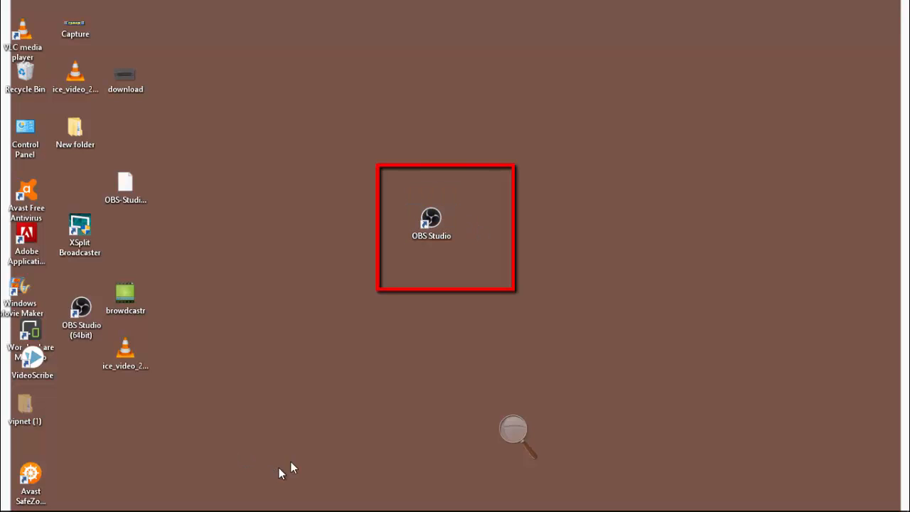
# - Switch to OBS Studio and add a visible Display Capture source named "lkjl'" to Scene 1
pyautogui.moveTo(245, 505)
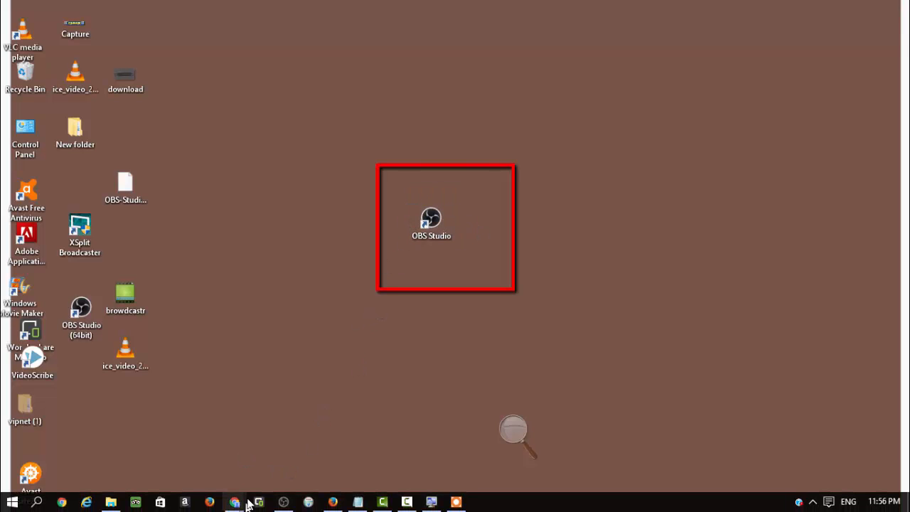
pyautogui.click(281, 501)
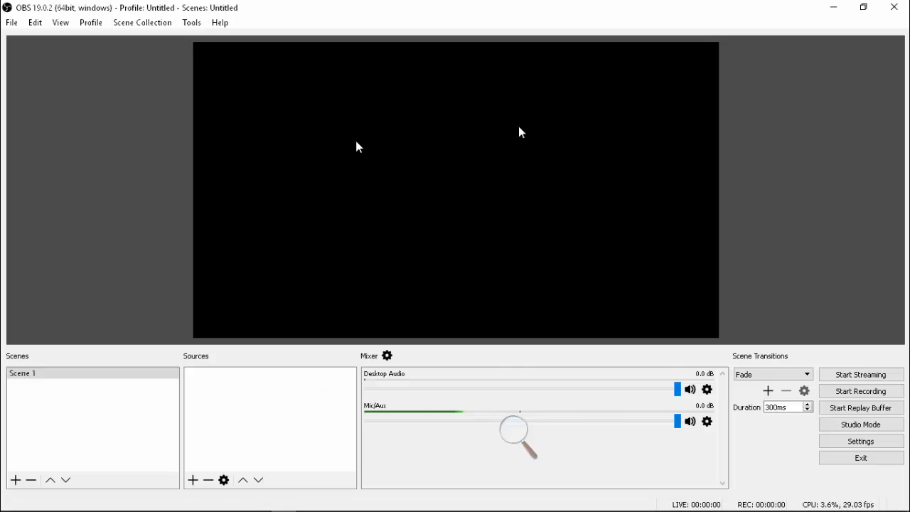
pyautogui.click(194, 480)
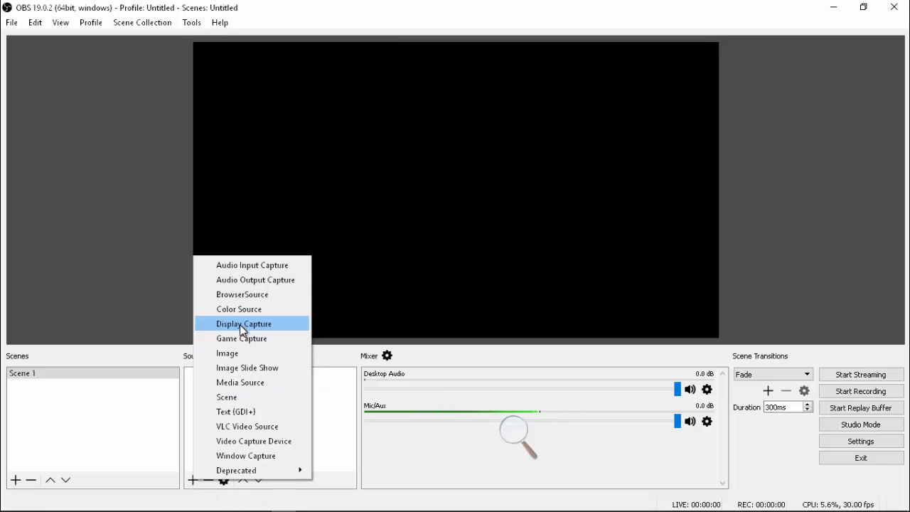
pyautogui.click(240, 324)
pyautogui.write('lkjl')
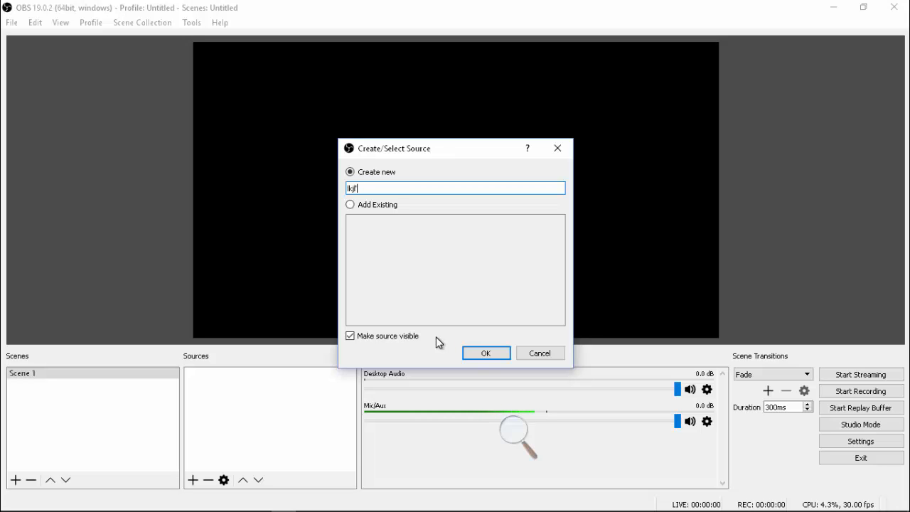
pyautogui.click(483, 354)
pyautogui.click(612, 441)
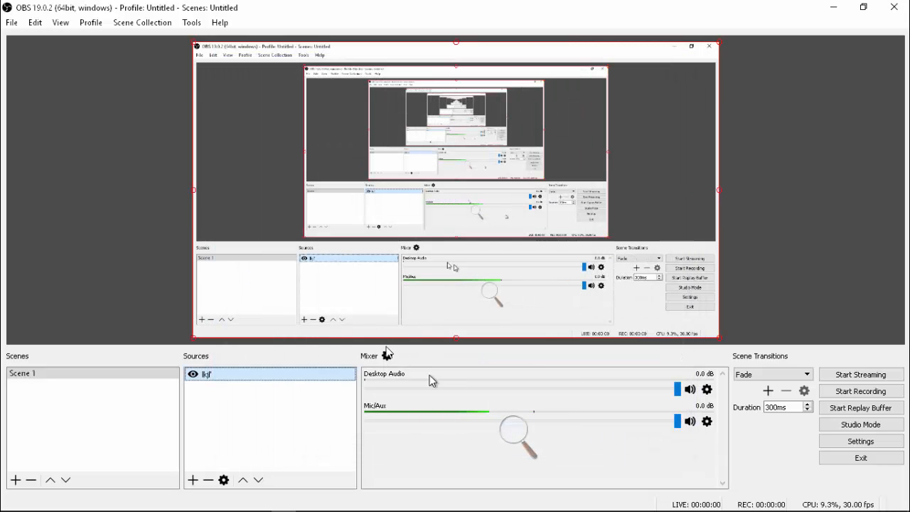
# - Set the streaming service to Facebook Live in the stream settings, leaving the stream key empty
pyautogui.click(860, 442)
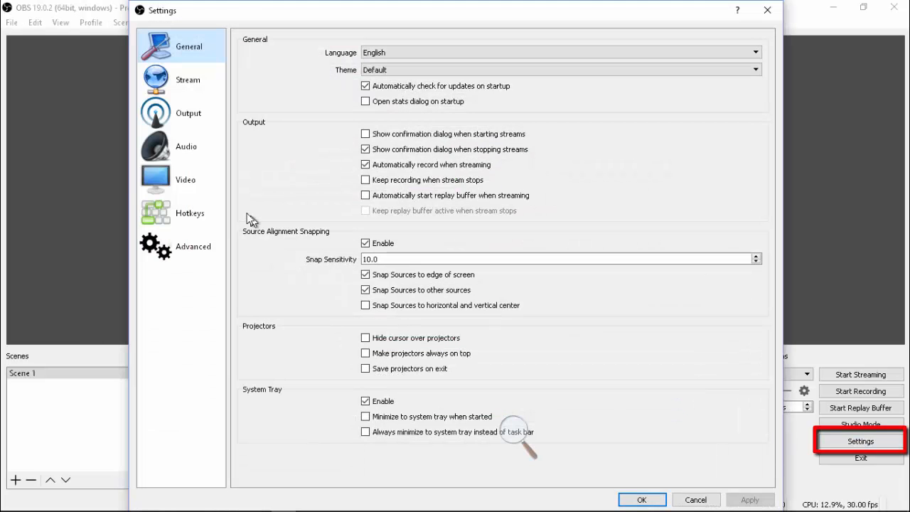
pyautogui.click(193, 84)
pyautogui.click(423, 76)
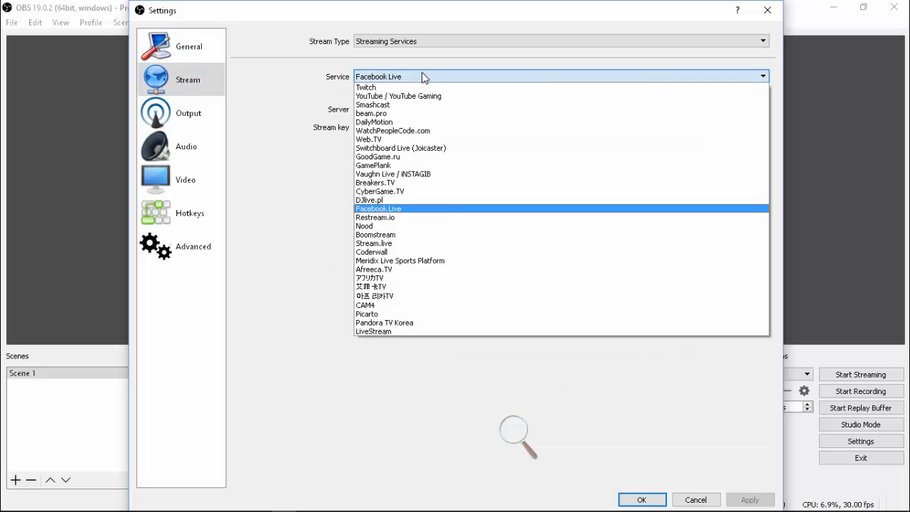
pyautogui.click(383, 209)
pyautogui.click(399, 125)
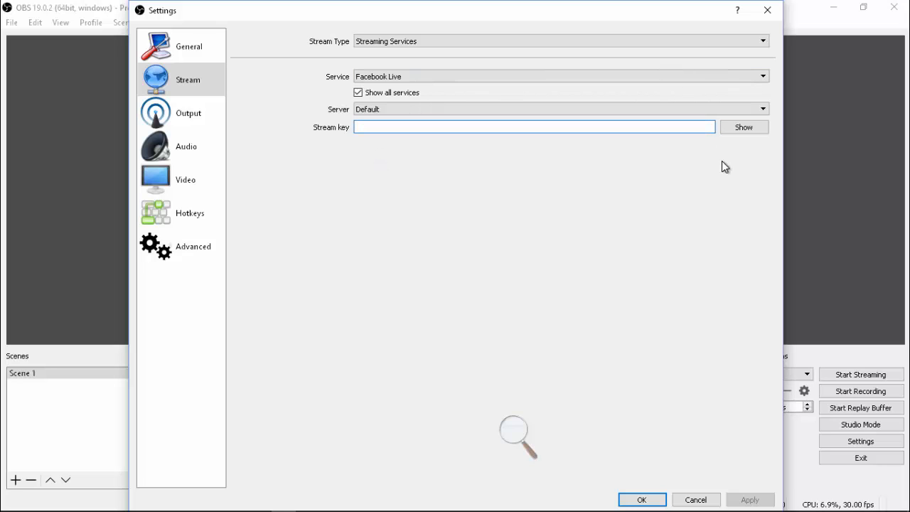
pyautogui.click(641, 500)
# - Switch to Chrome, search in a new tab for "createlive stream to facebook by lnwcode.net" and open the LnwCode.net site
pyautogui.click(833, 8)
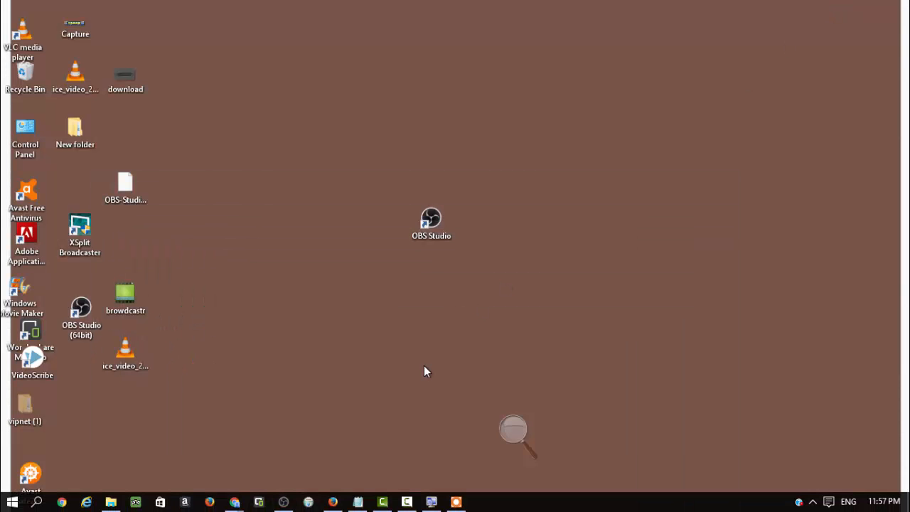
pyautogui.moveTo(234, 501)
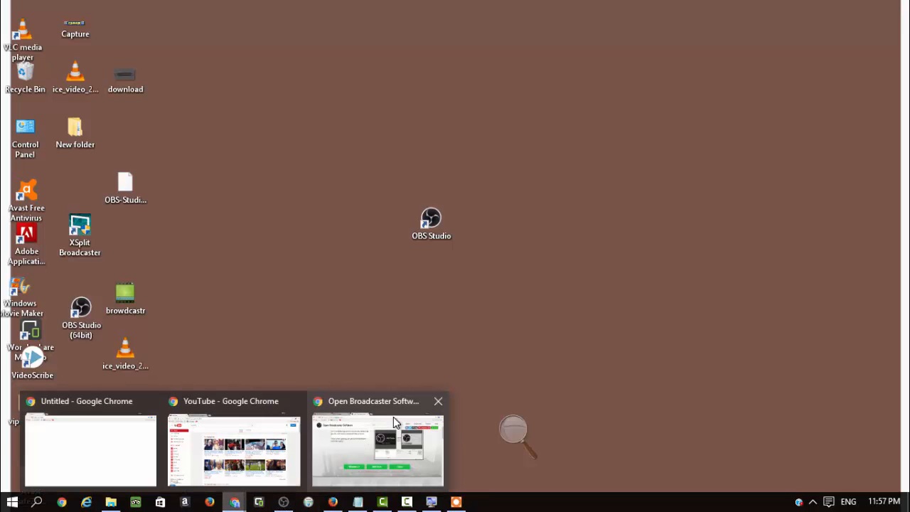
pyautogui.click(394, 422)
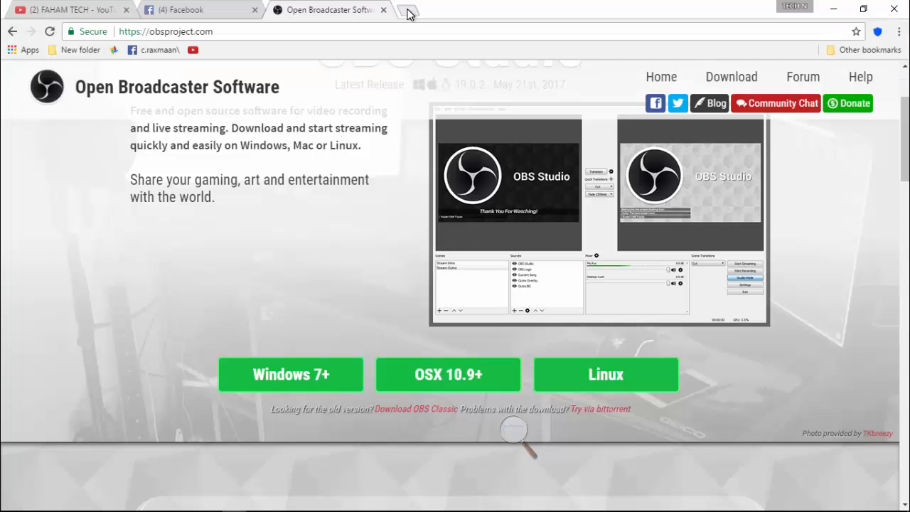
pyautogui.click(408, 13)
pyautogui.write('c')
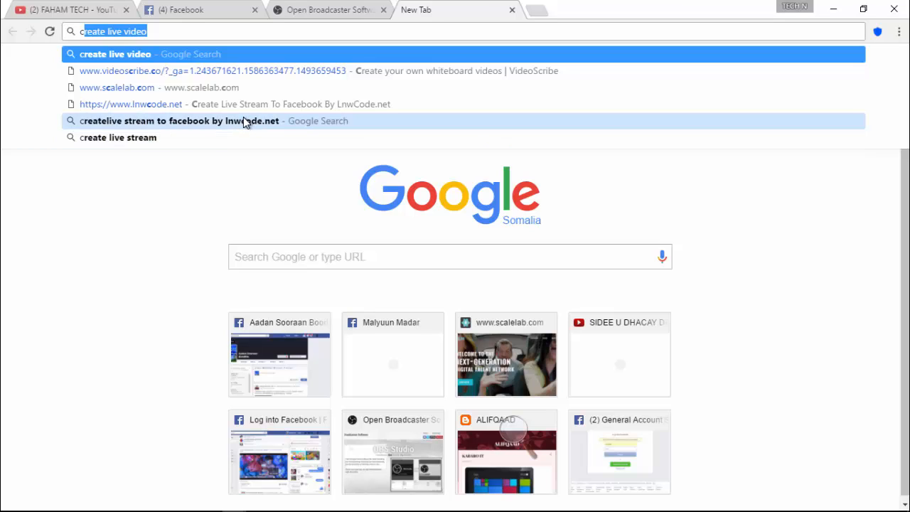
pyautogui.click(245, 122)
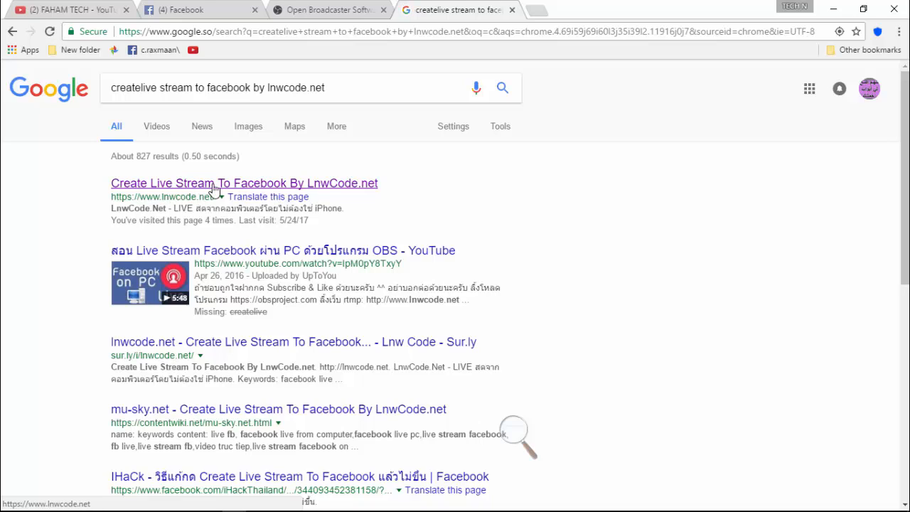
pyautogui.click(263, 187)
# - Create a Facebook live stream shared on your own timeline and continue to its Go Live on Facebook window
pyautogui.scroll(-1, 902, 183)
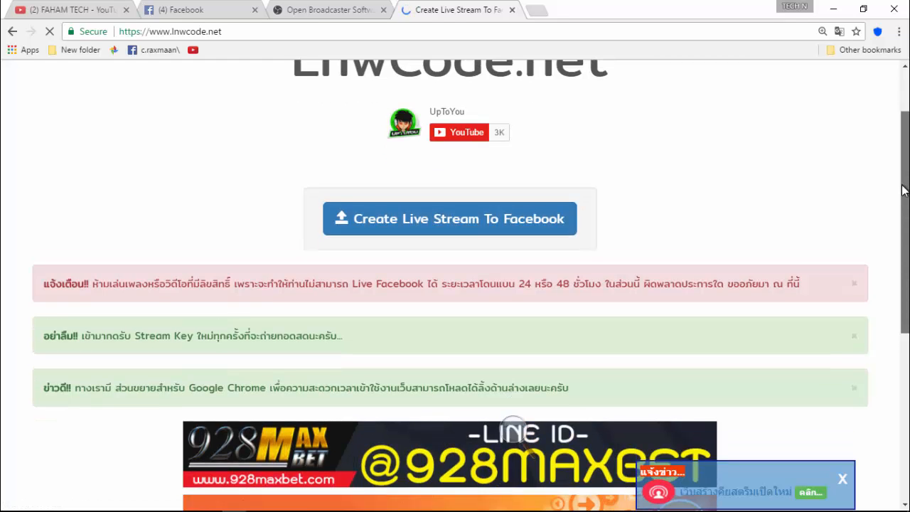
pyautogui.scroll(1, 665, 209)
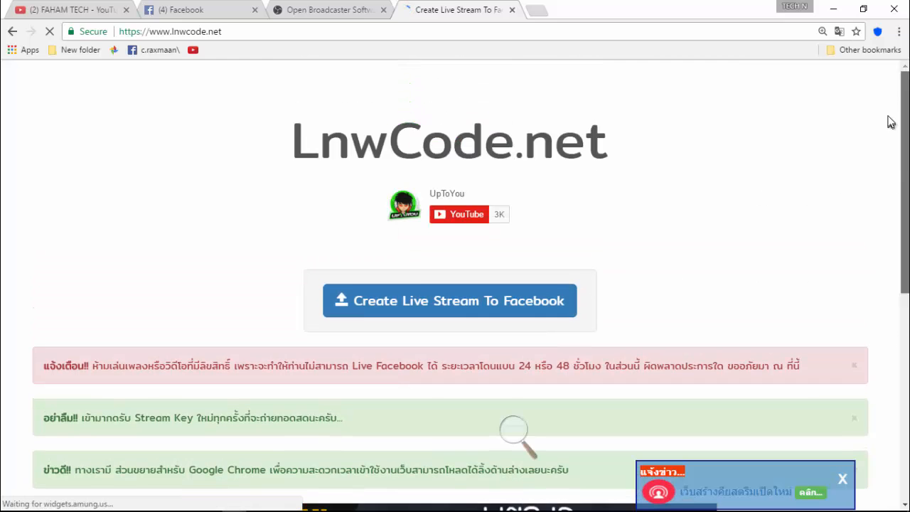
pyautogui.click(457, 308)
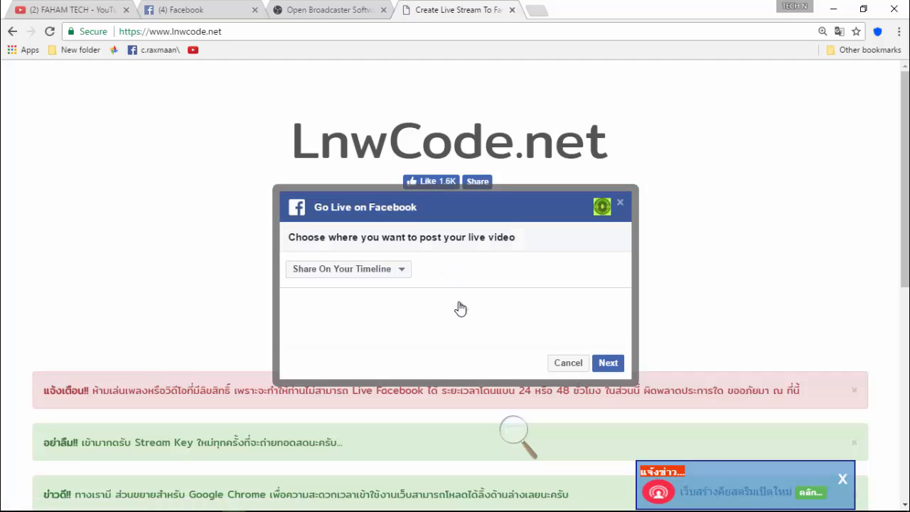
pyautogui.click(608, 364)
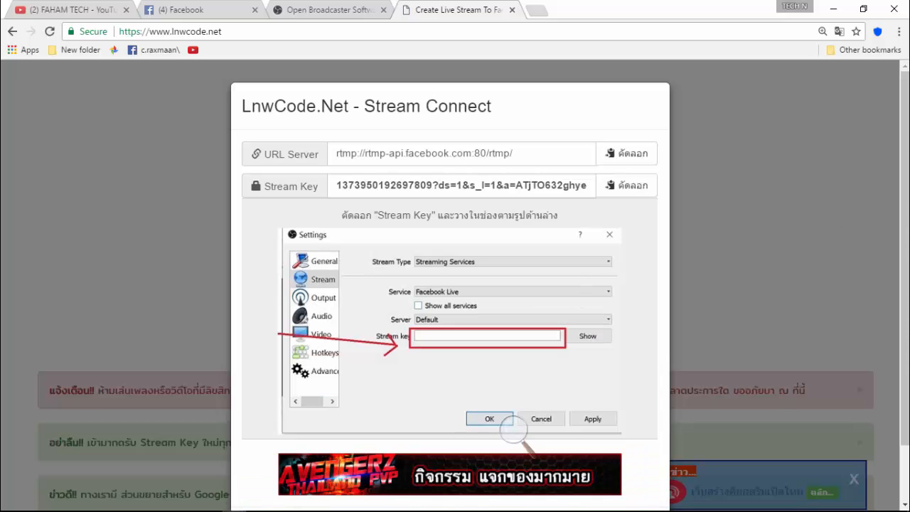
pyautogui.scroll(-1, 569, 463)
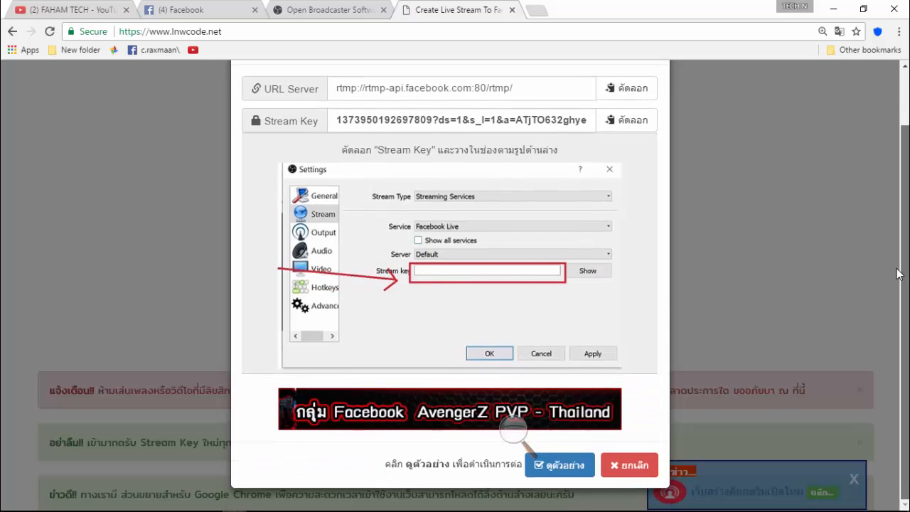
pyautogui.click(553, 465)
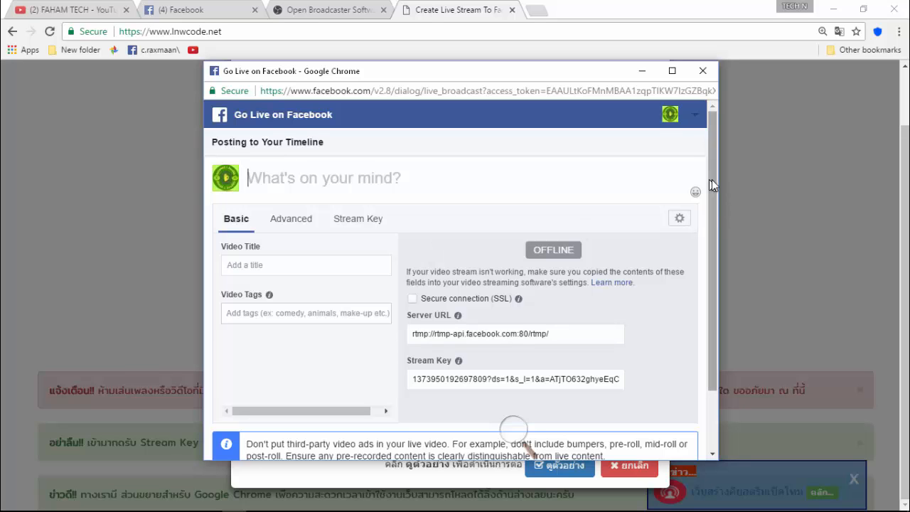
# - Copy the server URL from the Go Live on Facebook window and switch to OBS Studio
pyautogui.scroll(-1, 711, 213)
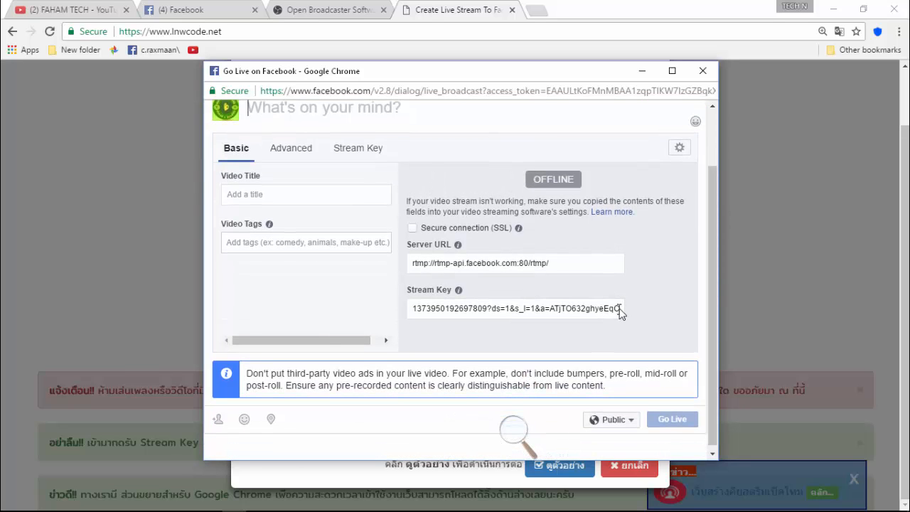
pyautogui.click(423, 308)
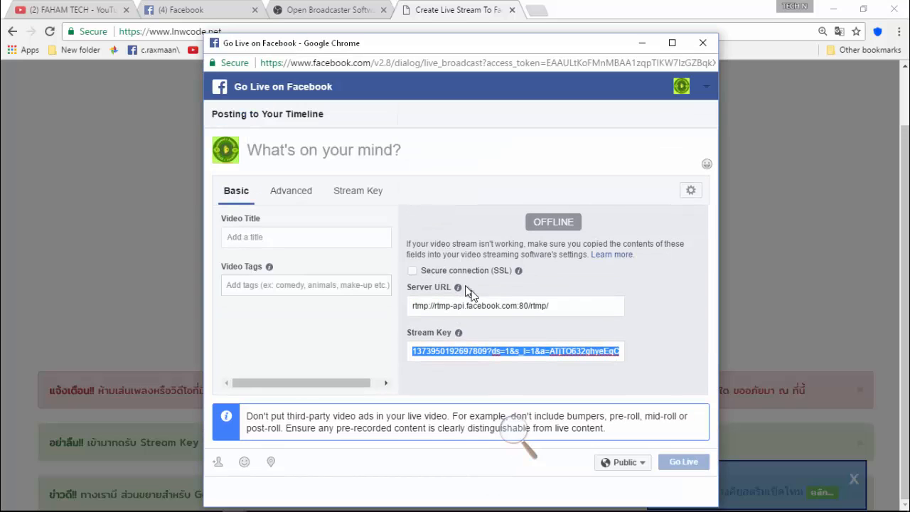
pyautogui.click(475, 306)
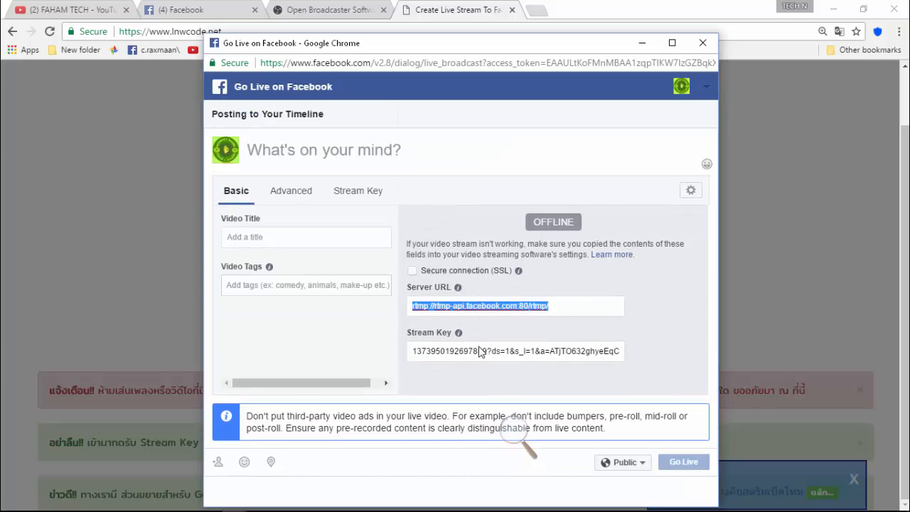
pyautogui.click(530, 305)
pyautogui.rightClick(519, 304)
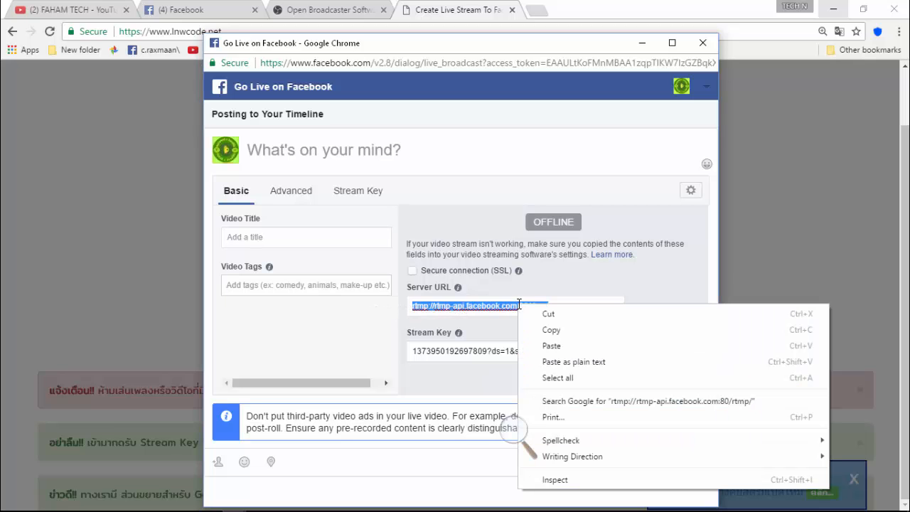
pyautogui.click(548, 329)
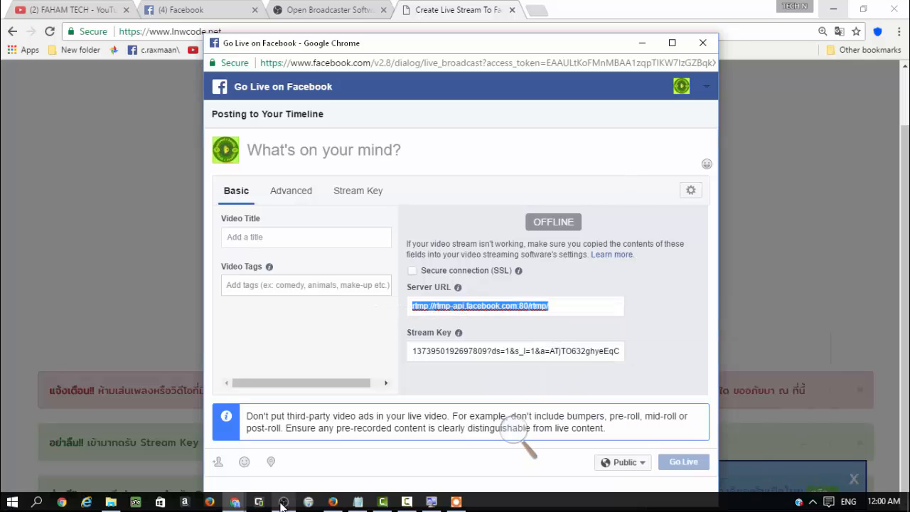
pyautogui.click(280, 501)
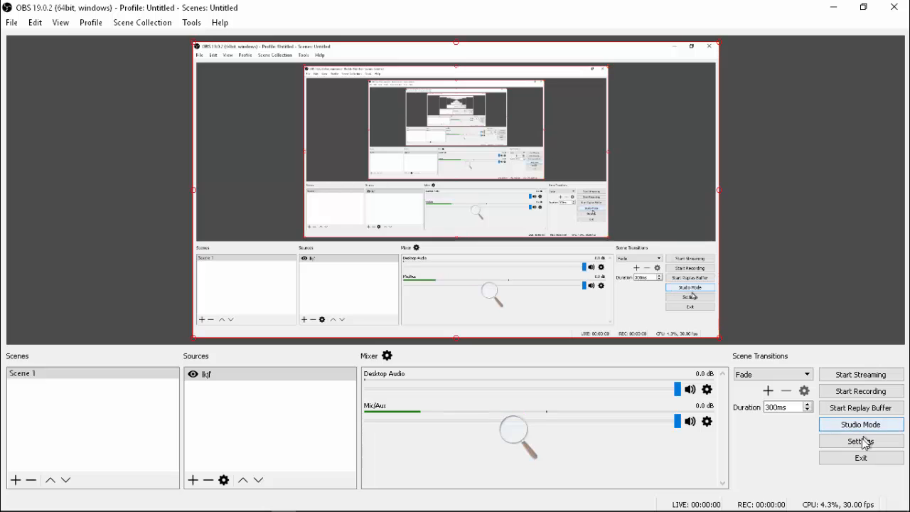
# - Set the stream type to Custom Streaming Server in the stream settings and paste rtmp://rtmp-api.facebook.com:80/rtmp/ as the URL
pyautogui.click(857, 442)
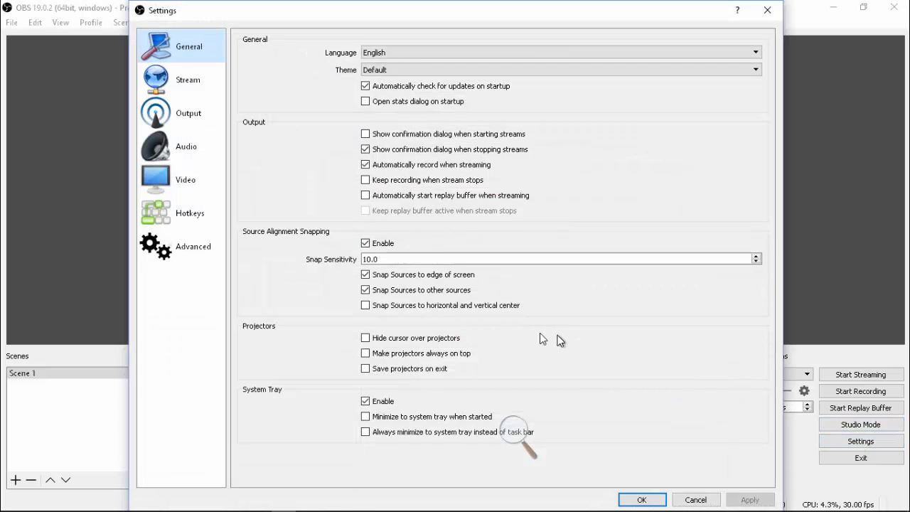
pyautogui.click(187, 83)
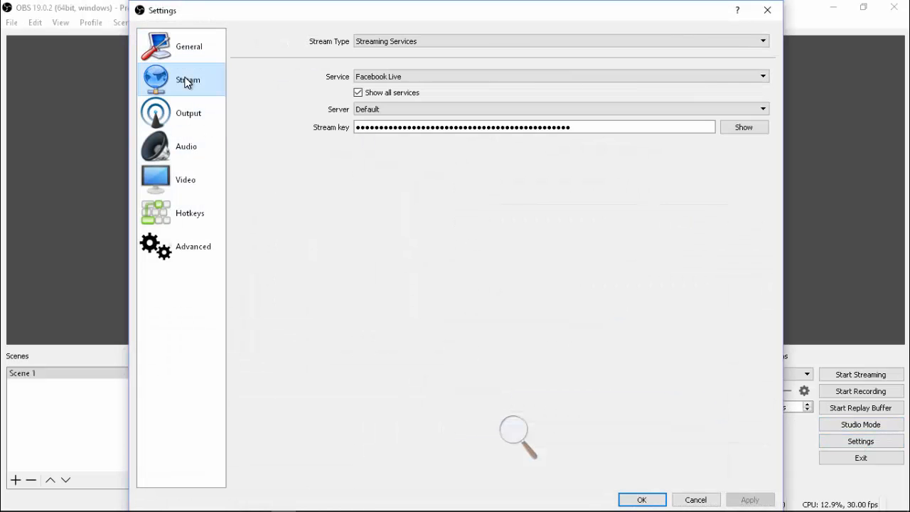
pyautogui.click(405, 42)
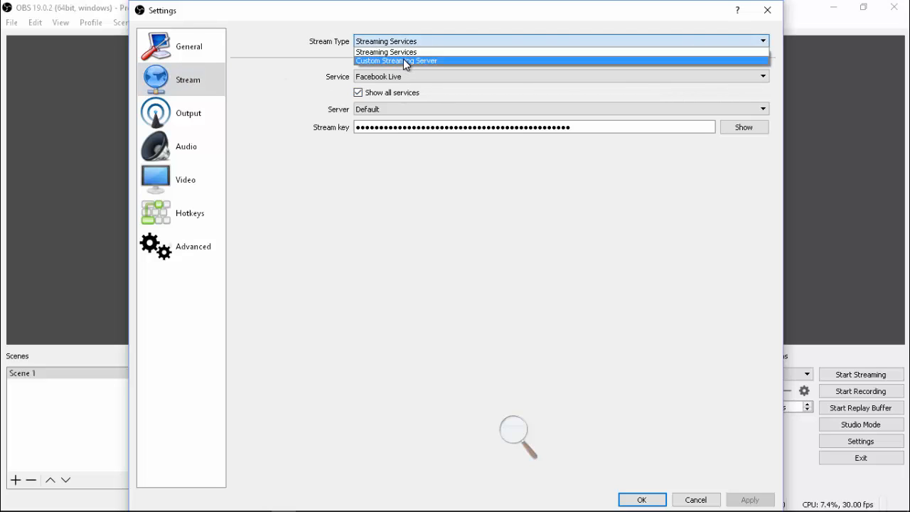
pyautogui.click(405, 61)
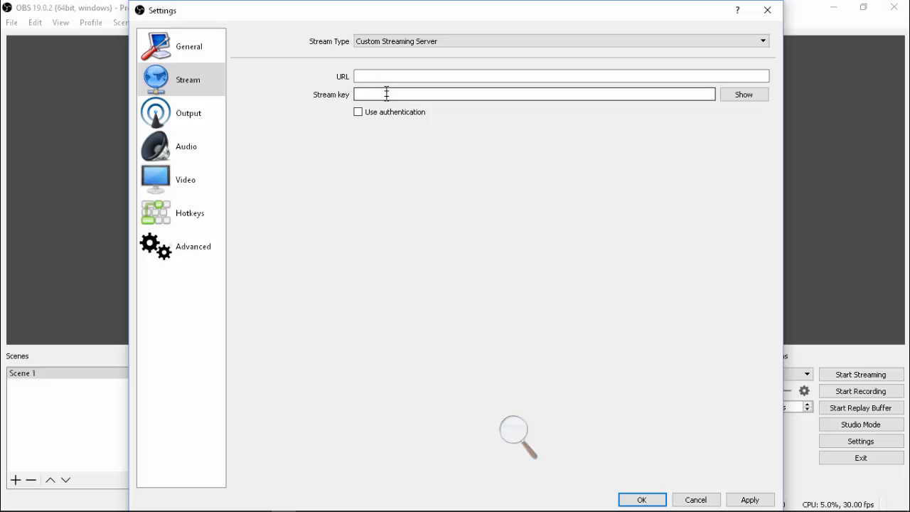
pyautogui.click(359, 75)
pyautogui.rightClick(385, 77)
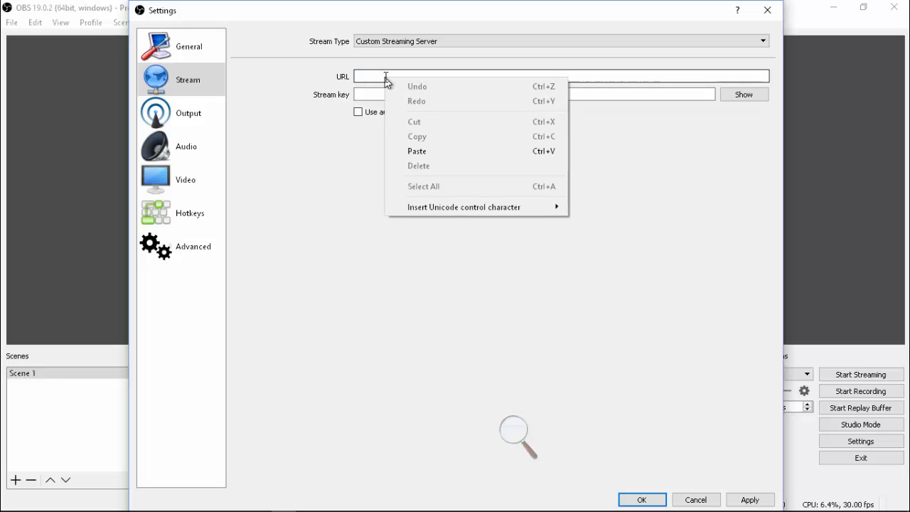
pyautogui.click(418, 156)
# - Switch to the Go Live on Facebook window in Chrome and copy the stream key
pyautogui.moveTo(237, 504)
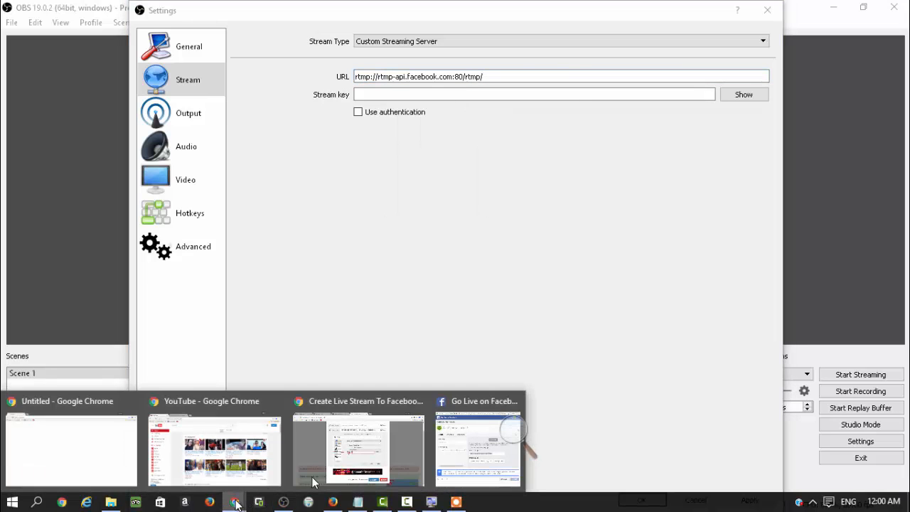
pyautogui.click(477, 448)
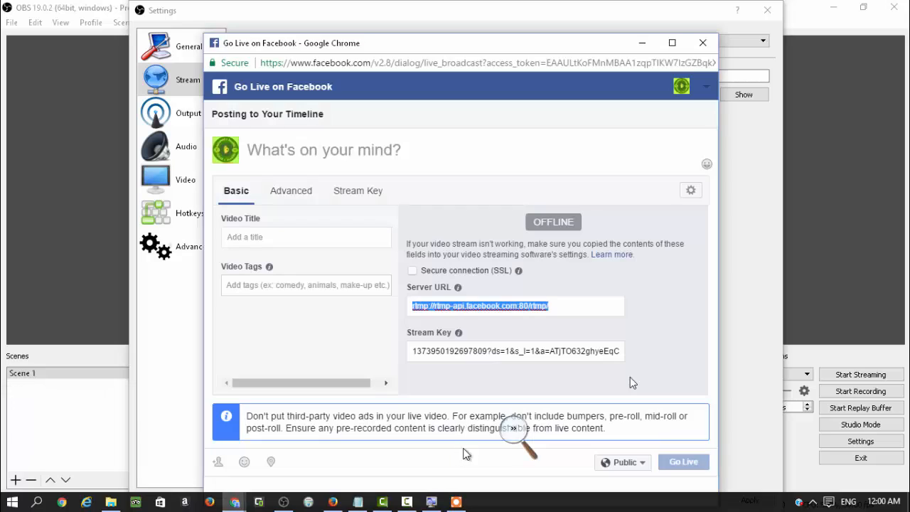
pyautogui.click(604, 350)
pyautogui.rightClick(602, 351)
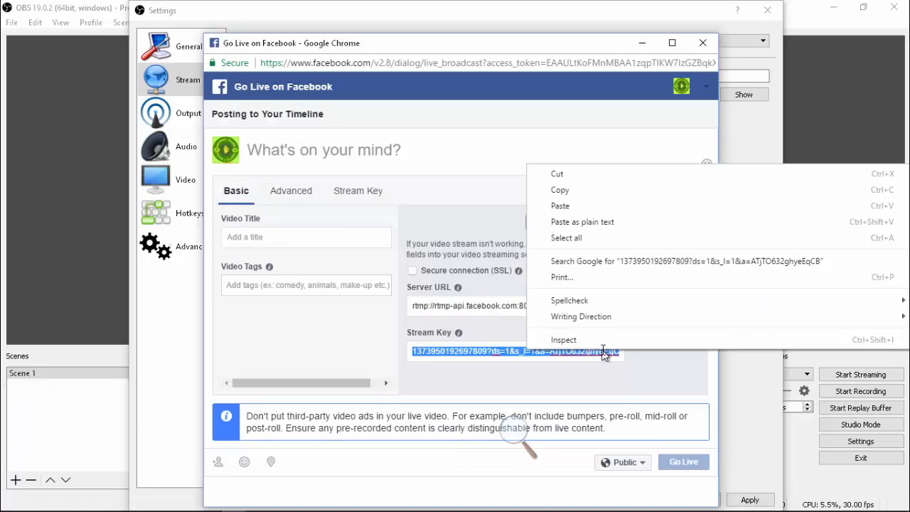
pyautogui.click(551, 189)
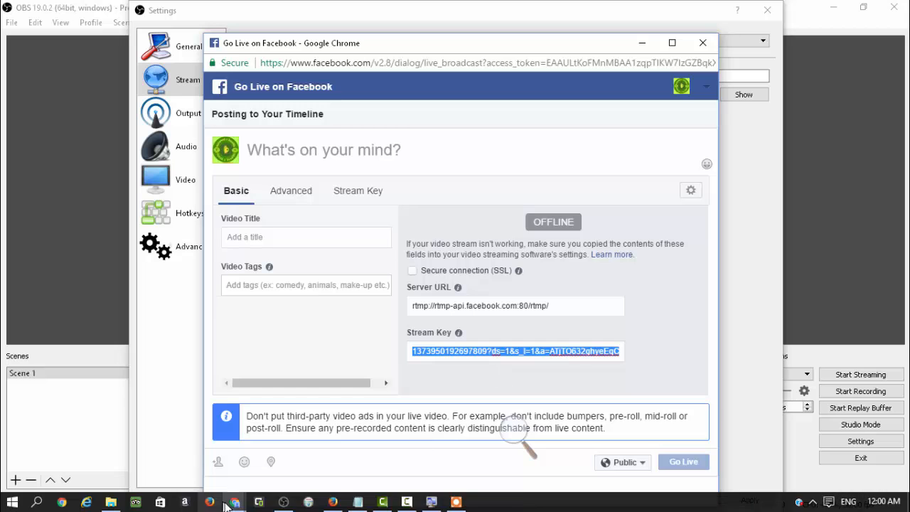
pyautogui.moveTo(234, 502)
pyautogui.moveTo(440, 445)
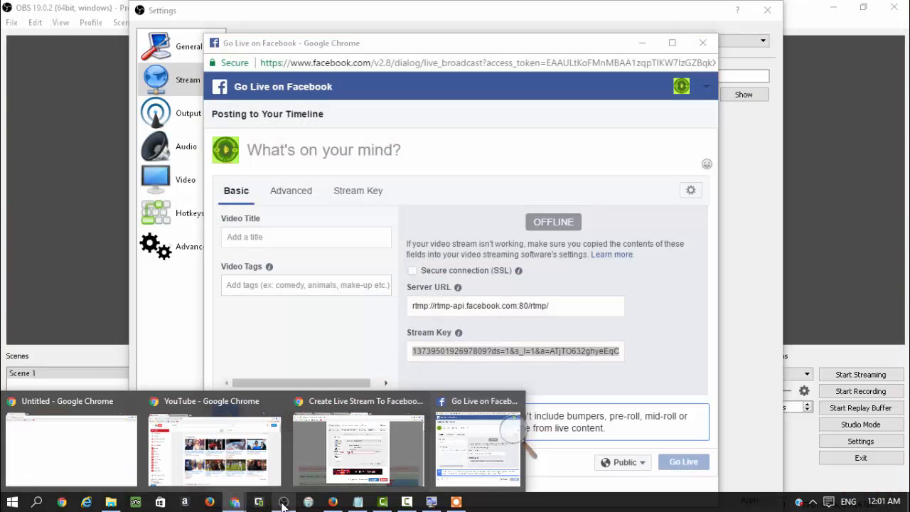
# - Switch back to OBS Studio, paste the stream key into the stream settings and save them
pyautogui.click(283, 501)
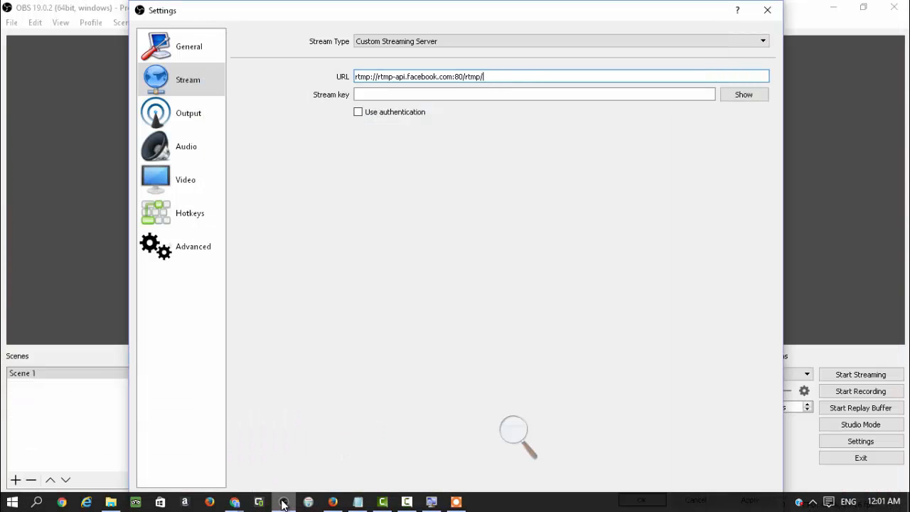
pyautogui.rightClick(447, 95)
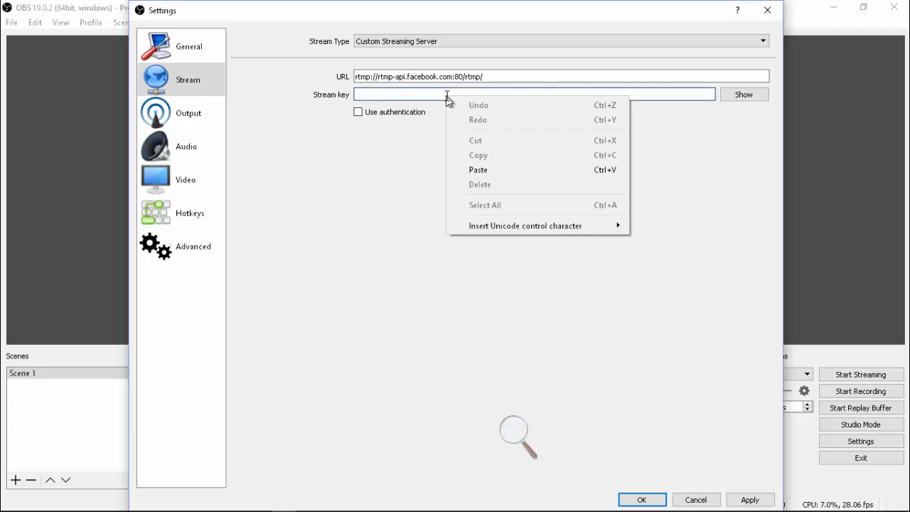
pyautogui.click(478, 170)
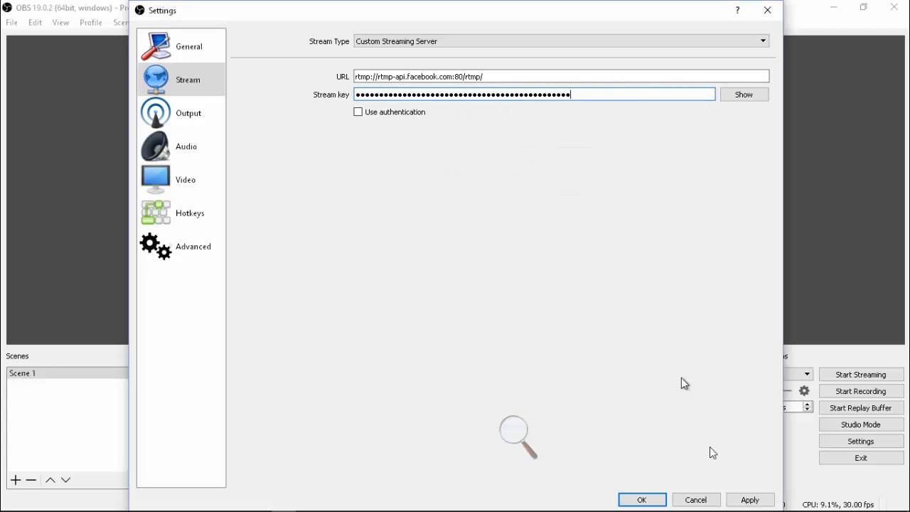
pyautogui.click(748, 500)
pyautogui.click(658, 499)
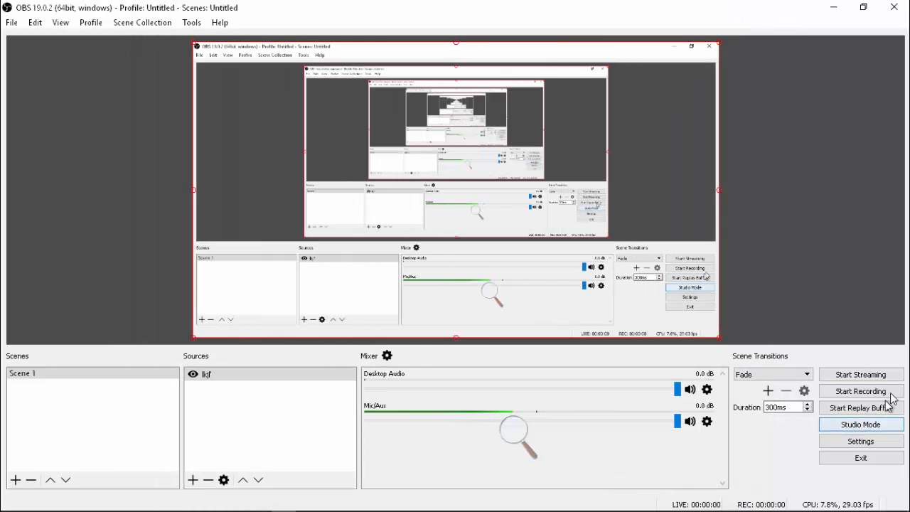
# - Start streaming and switch to the Go Live on Facebook window in Chrome to view the stream preview
pyautogui.click(846, 377)
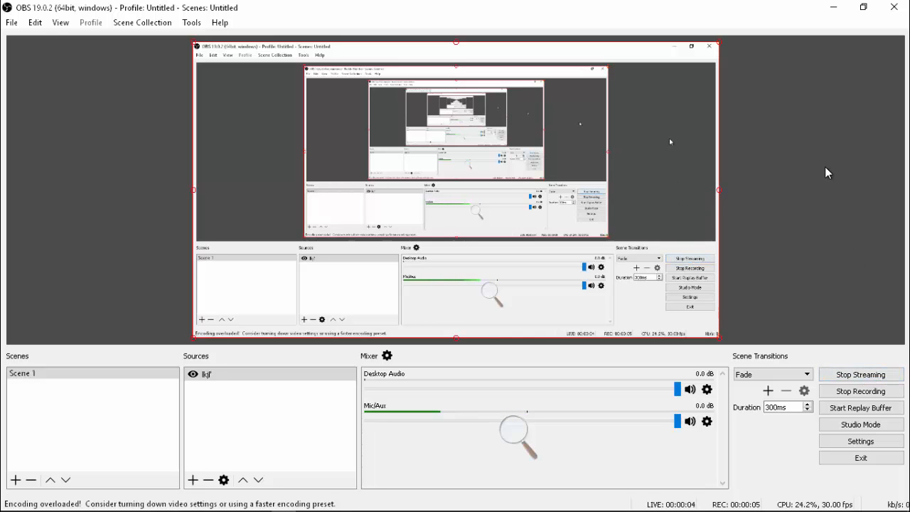
pyautogui.click(833, 8)
pyautogui.click(573, 452)
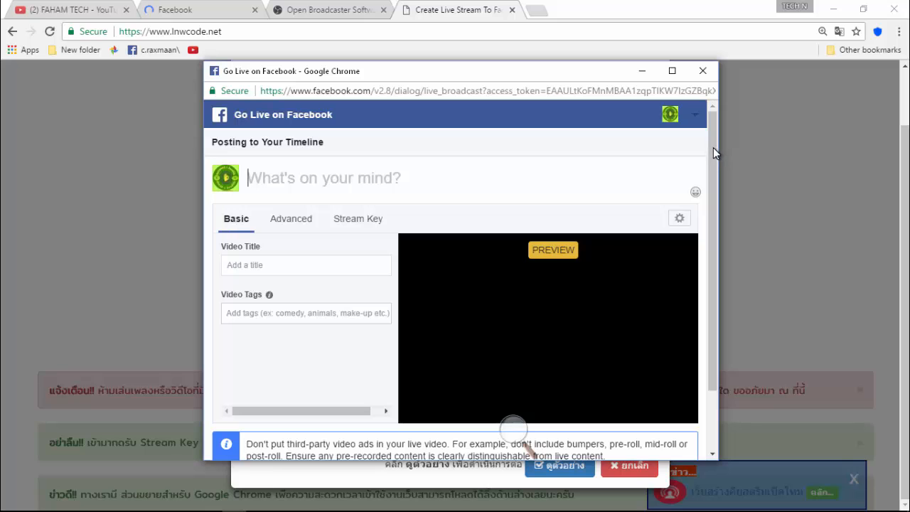
pyautogui.moveTo(713, 148); pyautogui.dragTo(711, 174)
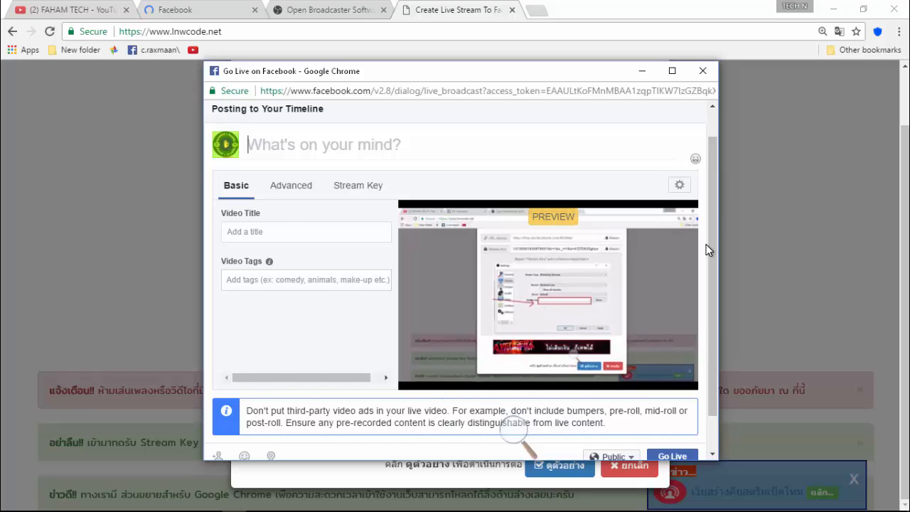
# - Enter "live" as the video title of the Facebook broadcast
pyautogui.scroll(-1, 708, 249)
pyautogui.click(241, 192)
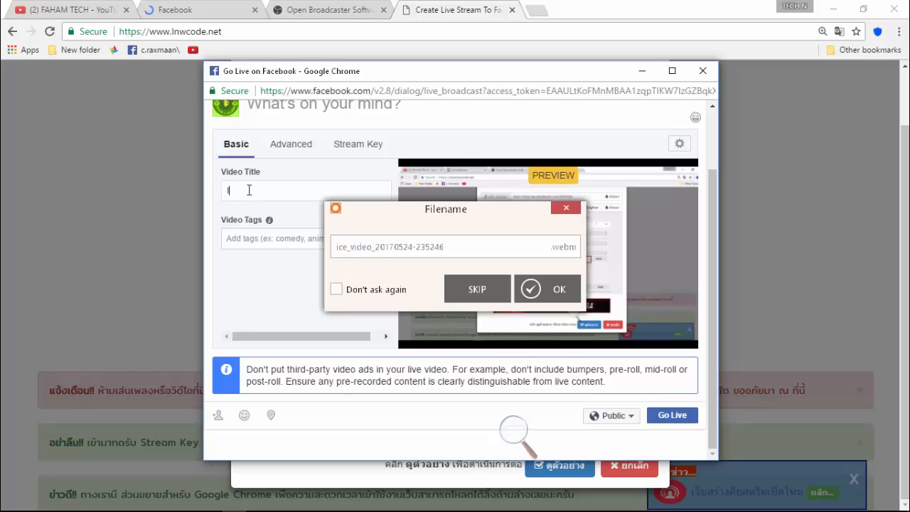
pyautogui.write('live')
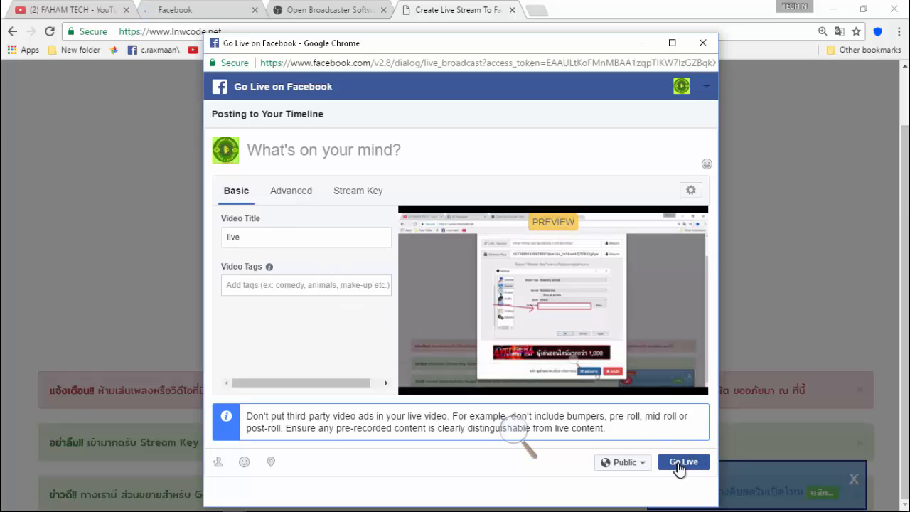
# - Restrict the broadcast's audience to Only me and go live
pyautogui.click(621, 462)
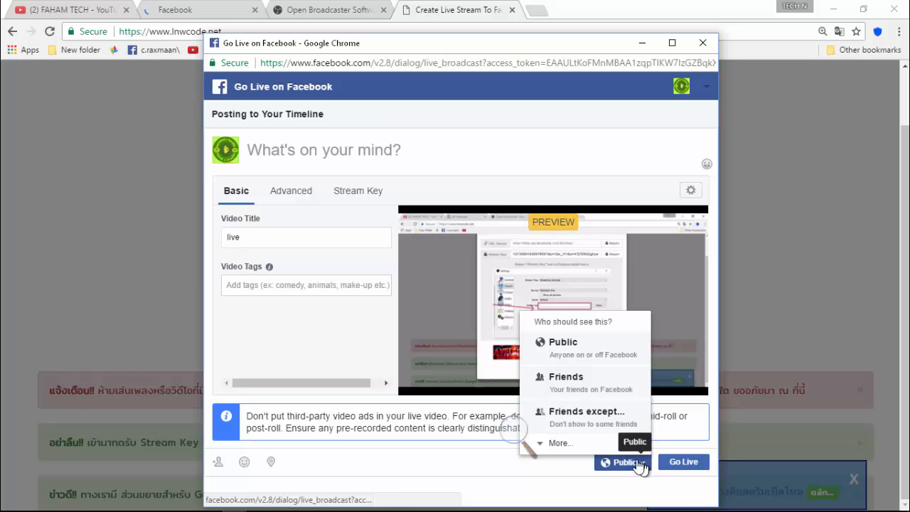
pyautogui.click(558, 443)
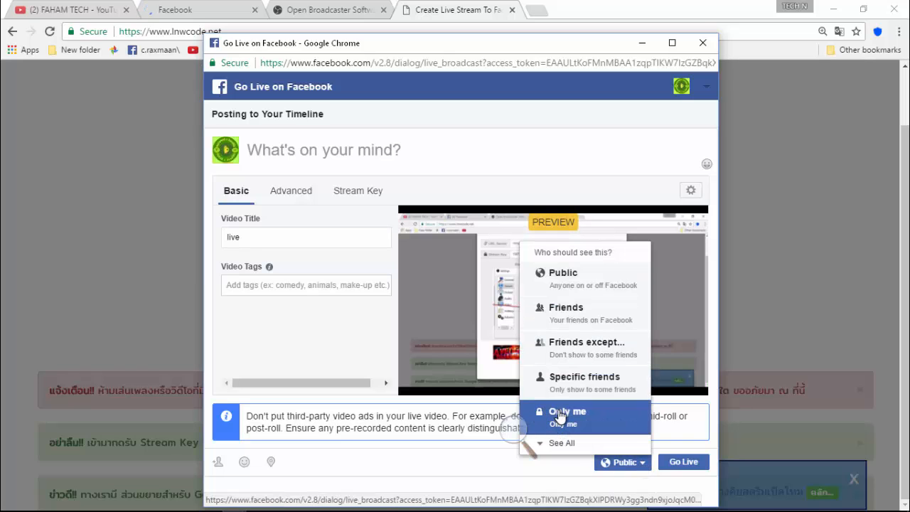
pyautogui.click(560, 416)
pyautogui.click(683, 463)
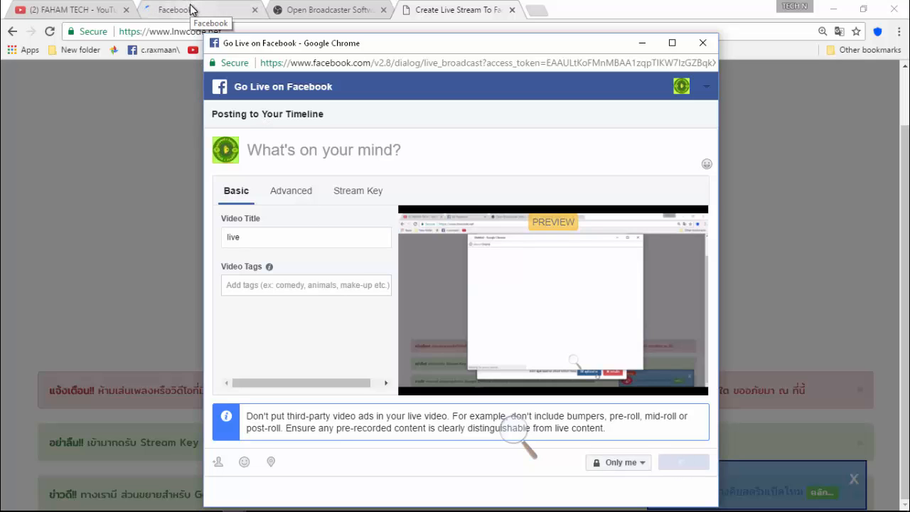
# - Check the live video post in the Facebook news feed
pyautogui.click(191, 10)
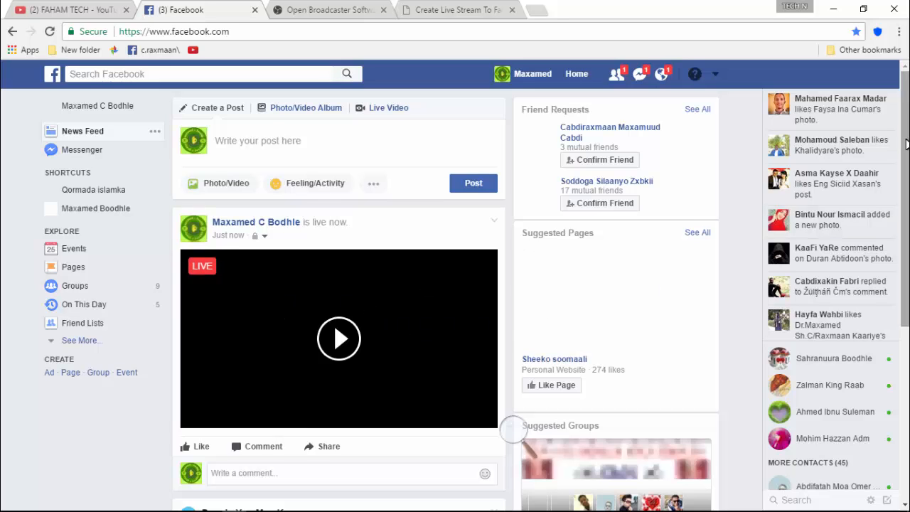
pyautogui.scroll(-1, 905, 145)
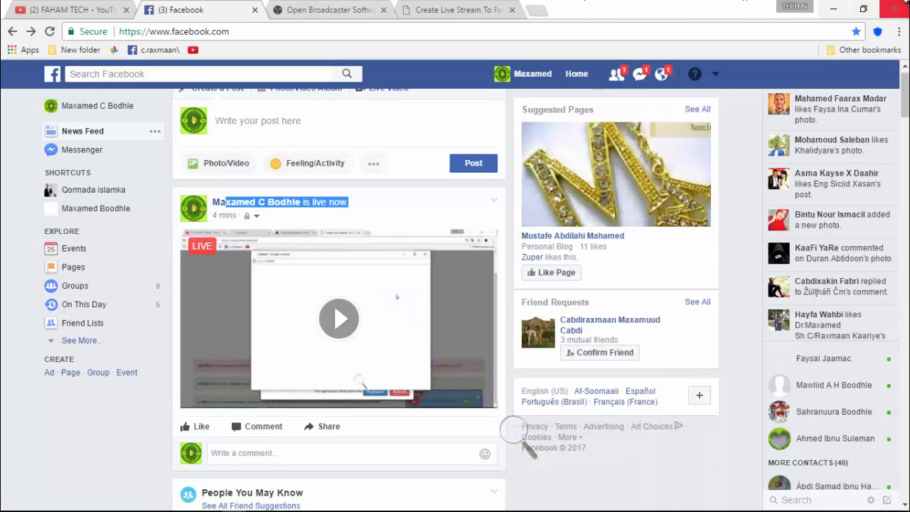
# - Minimize the main Chrome window and close the Go Live on Facebook window
pyautogui.click(838, 7)
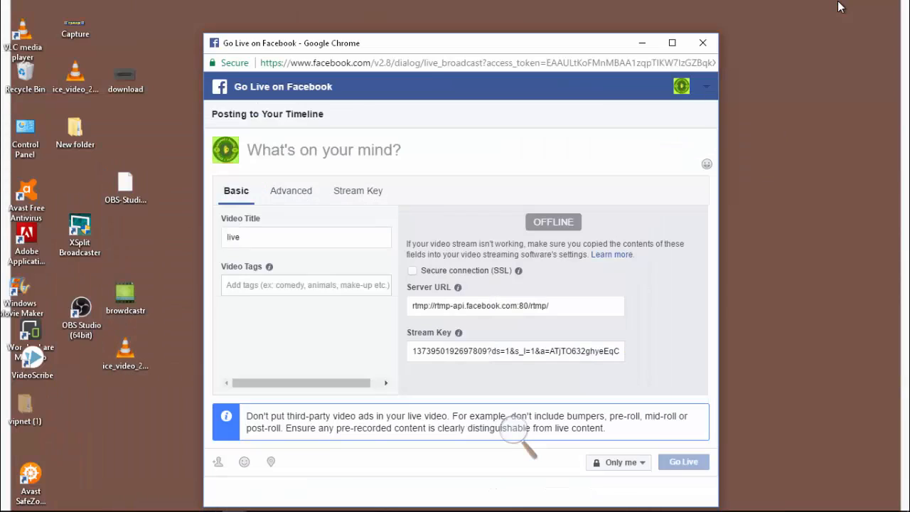
pyautogui.click(702, 43)
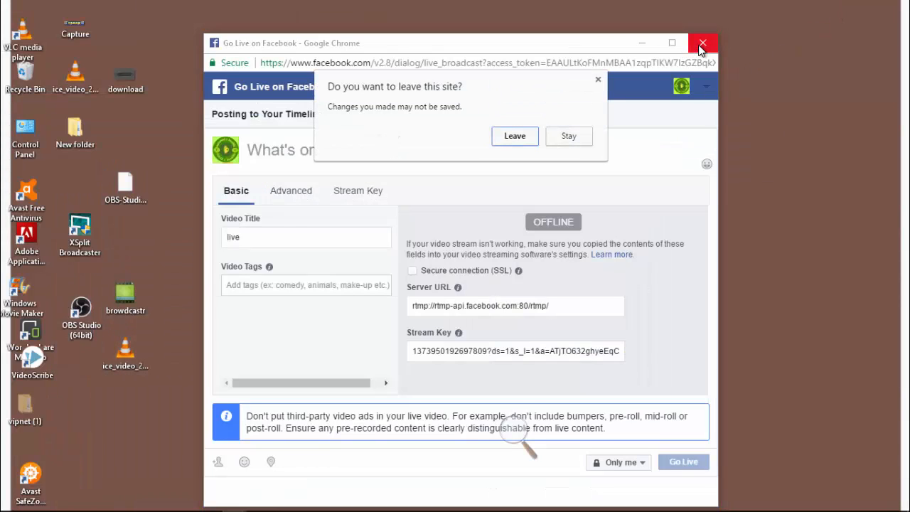